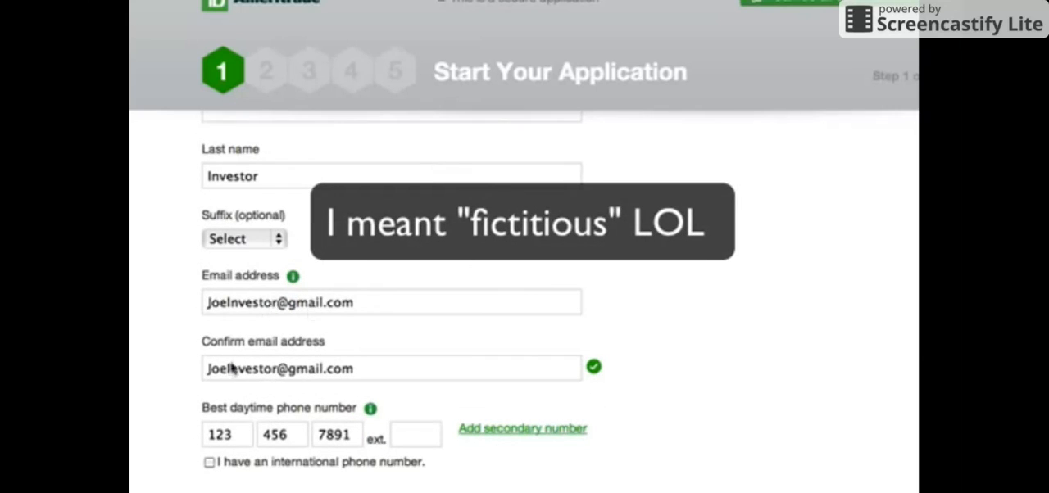
- Review the contact and citizenship entries and choose Individual as the type of account to open
{"action": "scroll", "coordinate": [164, 393], "scroll_direction": "down", "scroll_amount": 3}
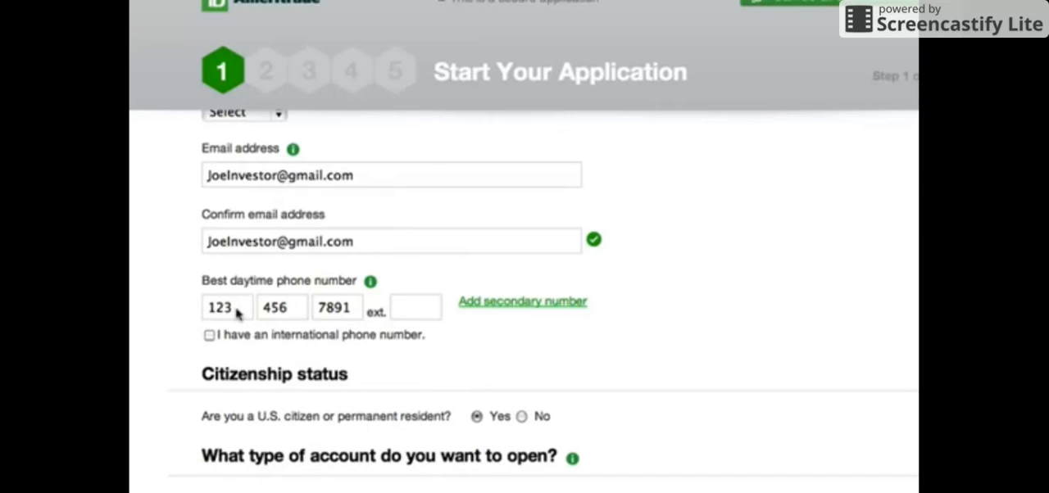
{"action": "scroll", "coordinate": [140, 390], "scroll_direction": "down", "scroll_amount": 1}
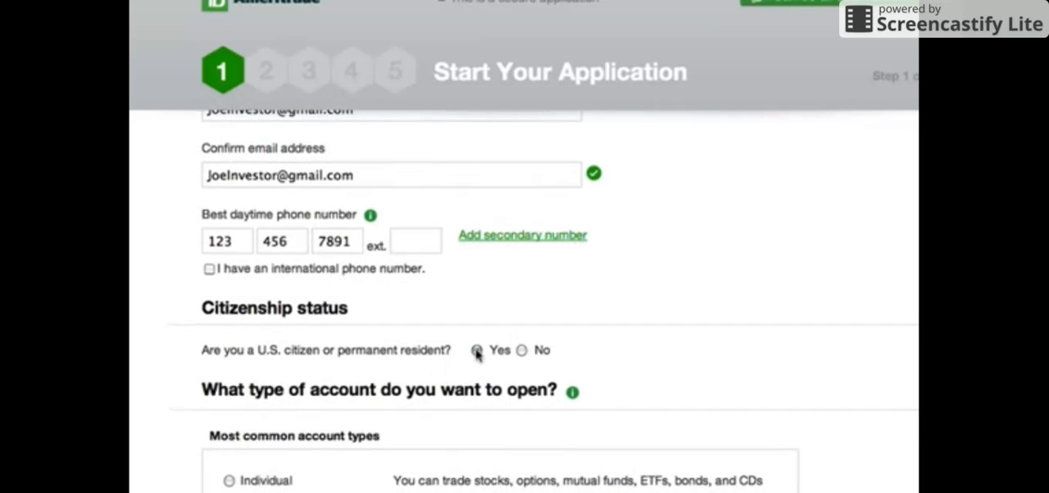
{"action": "scroll", "coordinate": [410, 352], "scroll_direction": "down", "scroll_amount": 1}
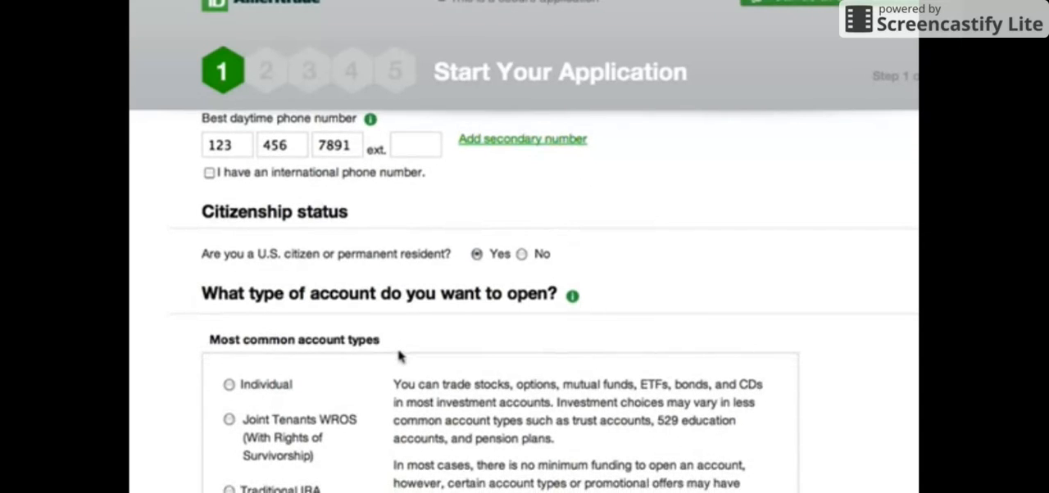
{"action": "scroll", "coordinate": [399, 356], "scroll_direction": "down", "scroll_amount": 2}
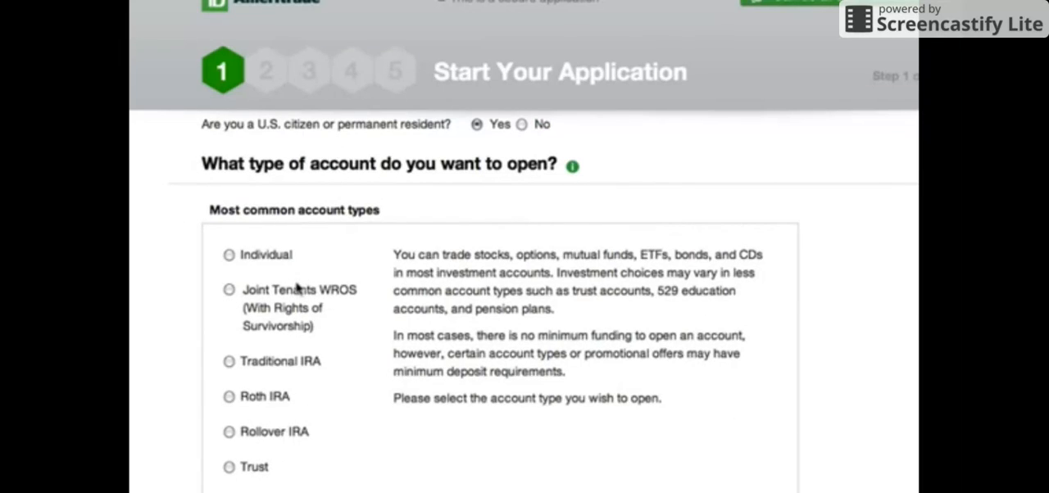
{"action": "left_click", "coordinate": [229, 257]}
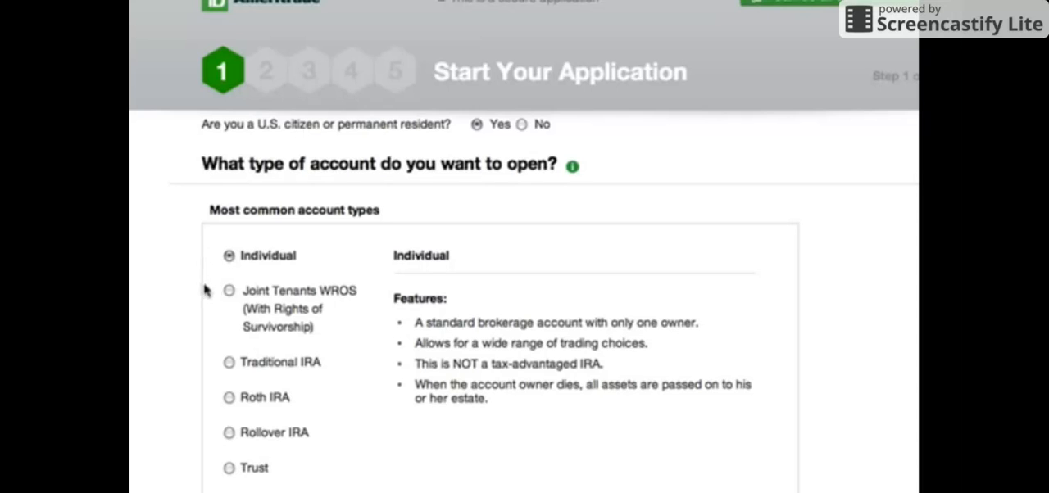
- Keep the buy, hold and occasionally trade expectation and answer No to being new to online investing
{"action": "scroll", "coordinate": [205, 293], "scroll_direction": "down", "scroll_amount": 4}
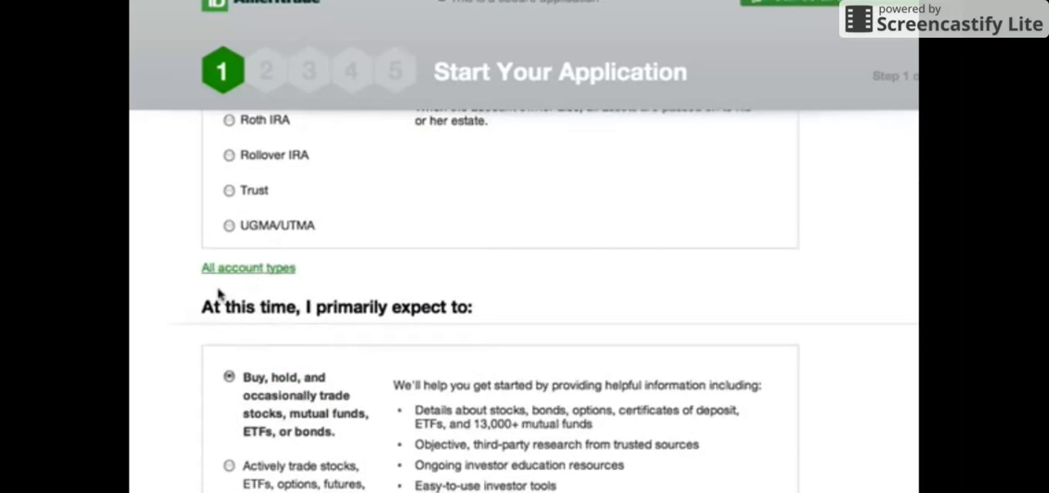
{"action": "scroll", "coordinate": [210, 285], "scroll_direction": "down", "scroll_amount": 2}
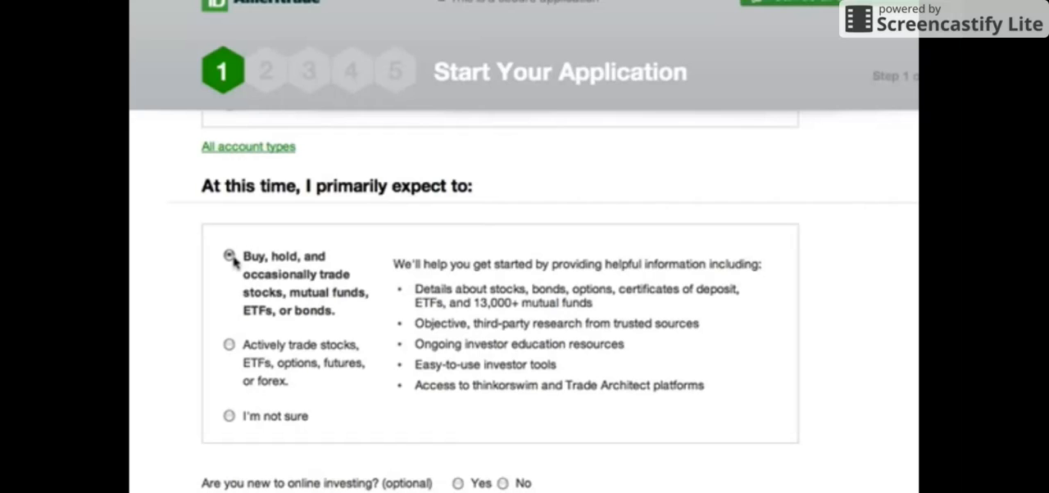
{"action": "scroll", "coordinate": [232, 258], "scroll_direction": "down", "scroll_amount": 2}
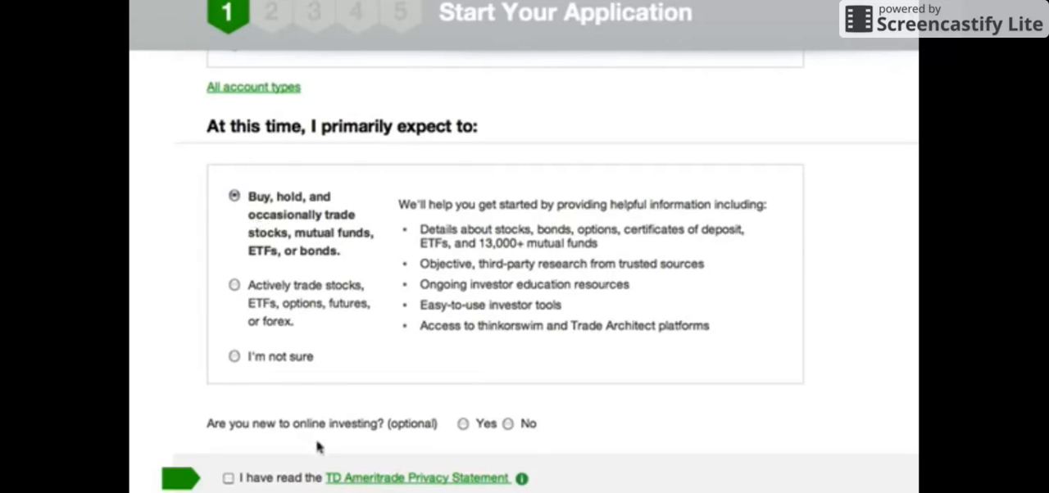
{"action": "left_click", "coordinate": [508, 424]}
- Confirm having read the TD Ameritrade Privacy Statement and continue to the personal information page
{"action": "scroll", "coordinate": [136, 401], "scroll_direction": "down", "scroll_amount": 2}
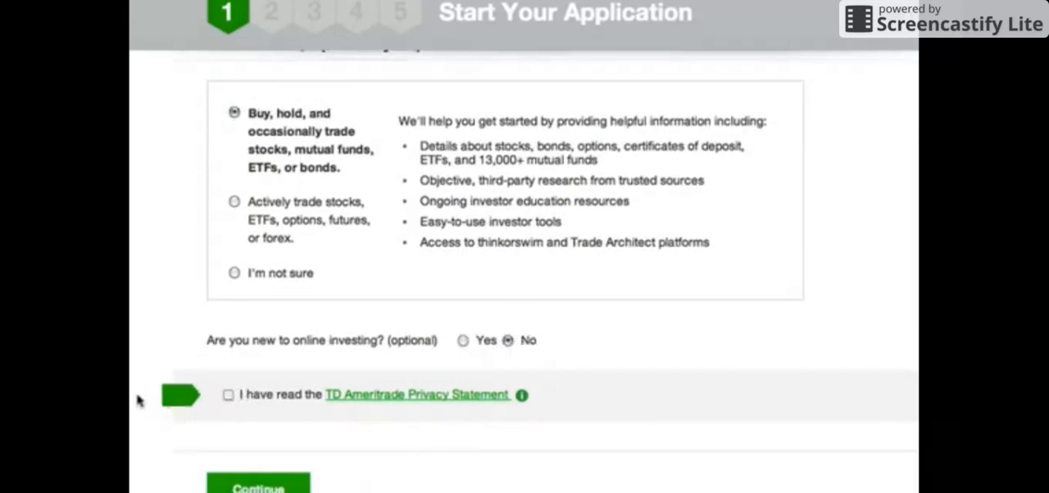
{"action": "left_click", "coordinate": [229, 395]}
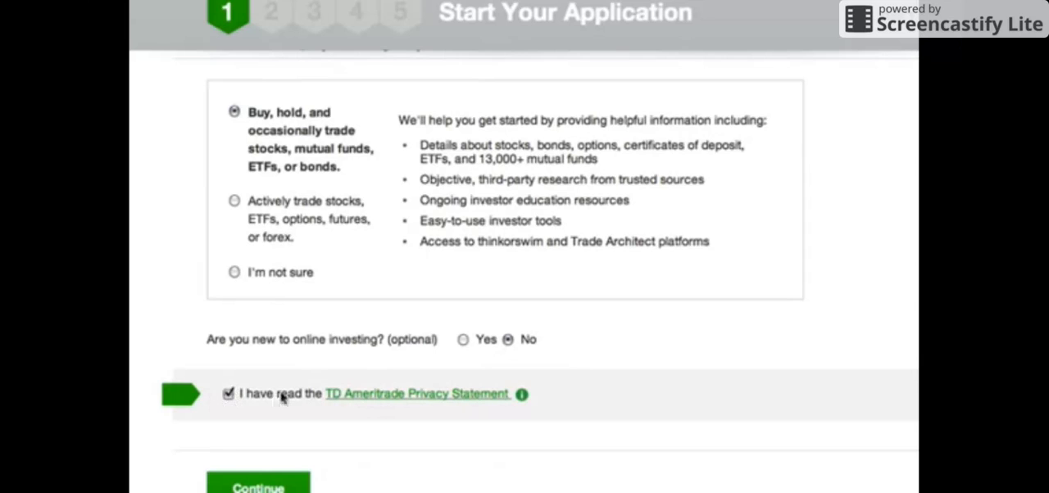
{"action": "left_click", "coordinate": [244, 486]}
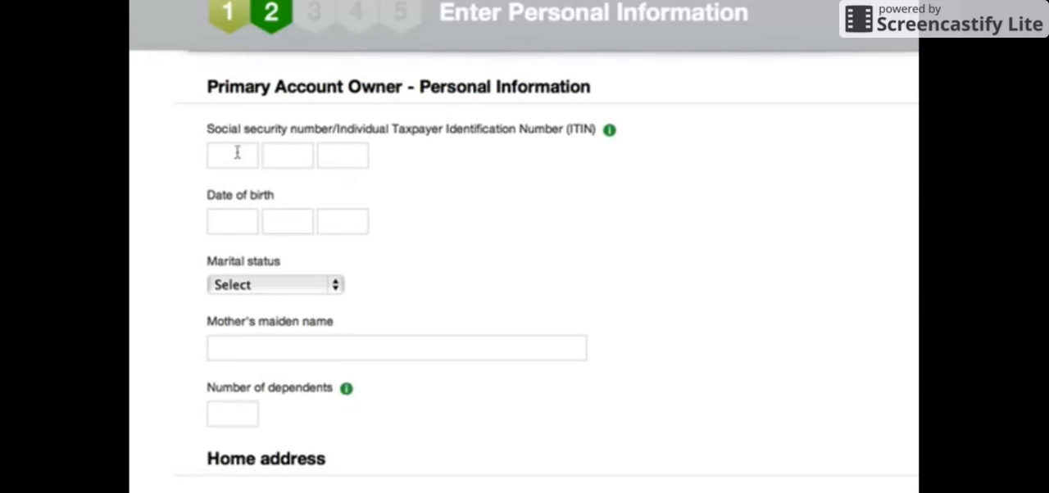
- Enter the primary account owner's social security number in its three parts
{"action": "left_click", "coordinate": [236, 154]}
{"action": "type", "text": "555"}
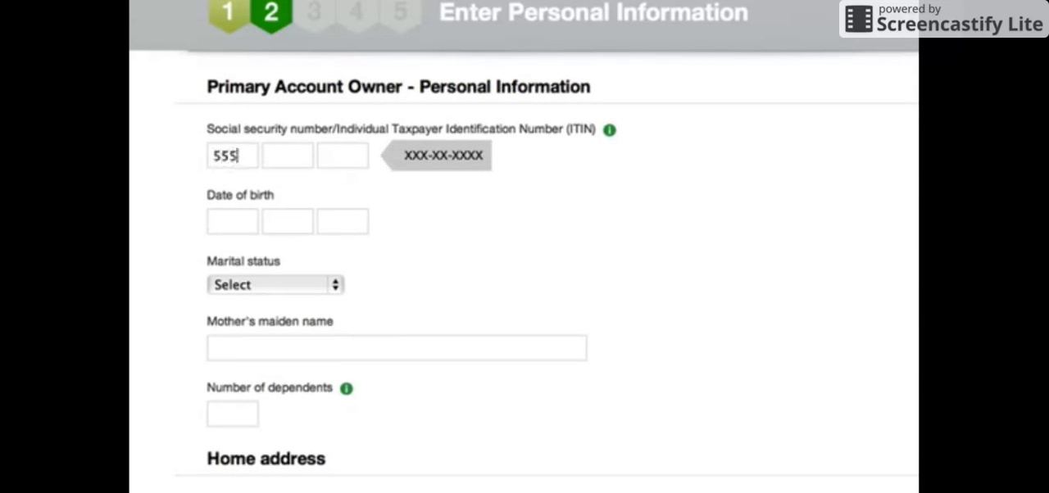
{"action": "type", "text": "555555"}
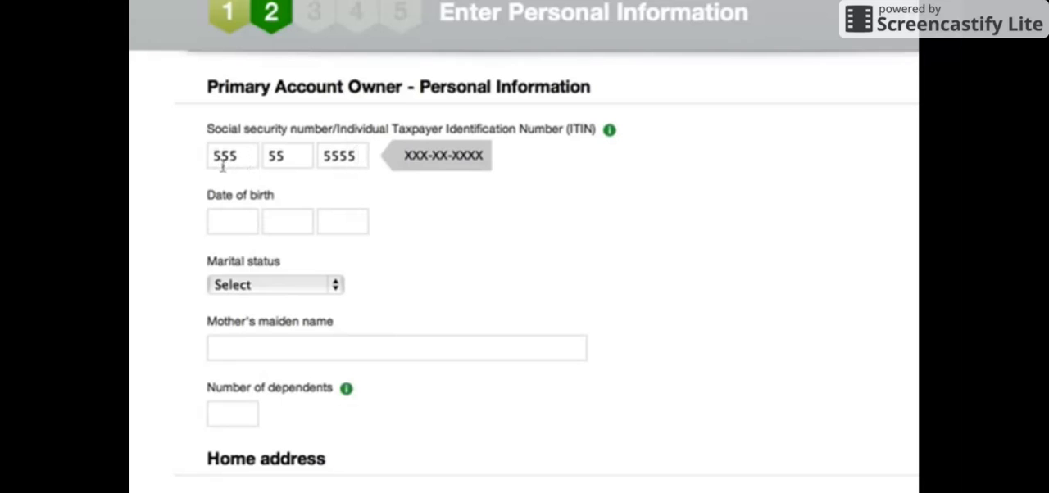
- Enter the account owner's date of birth and set the marital status to Married
{"action": "left_click", "coordinate": [235, 222]}
{"action": "type", "text": "1"}
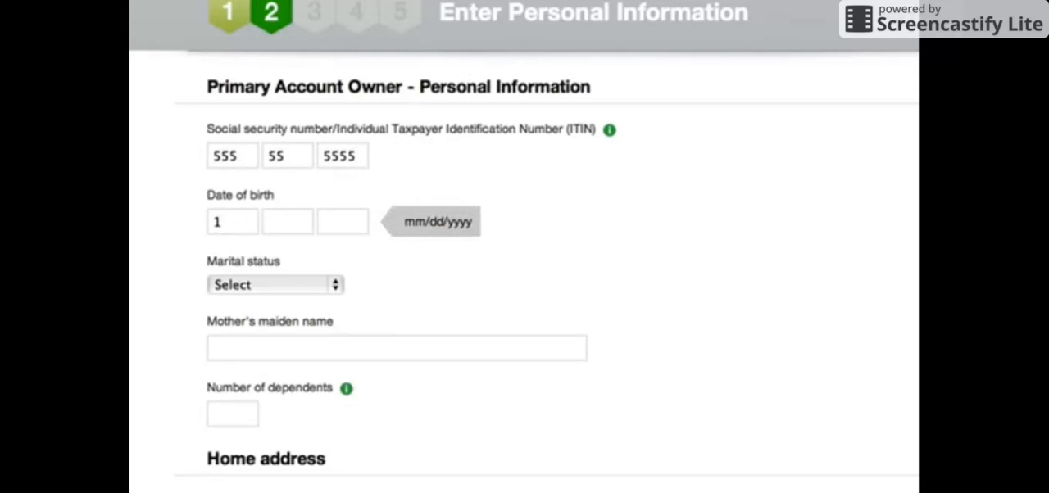
{"action": "key", "text": "BackSpace"}
{"action": "type", "text": "11 "}
{"action": "type", "text": "23 1"}
{"action": "type", "text": "985"}
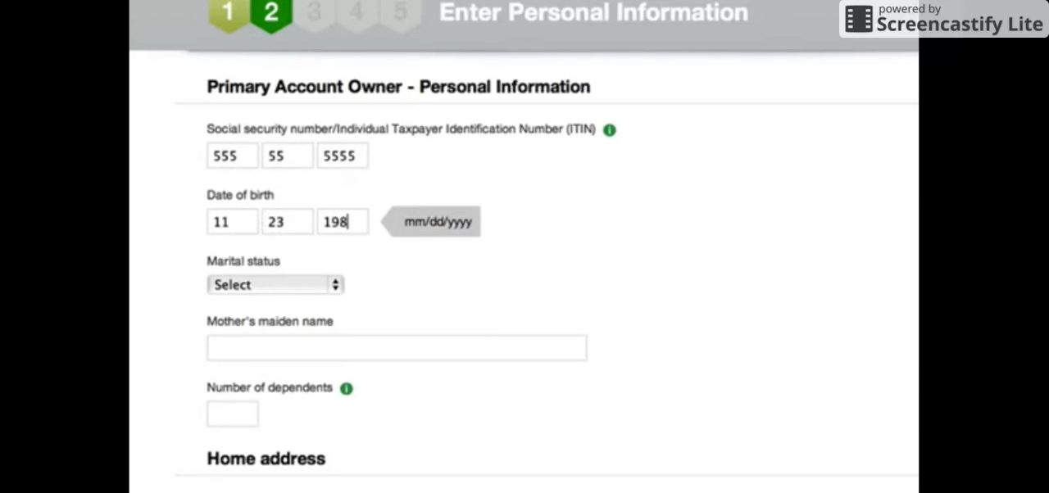
{"action": "left_click", "coordinate": [336, 286]}
{"action": "left_click", "coordinate": [324, 327]}
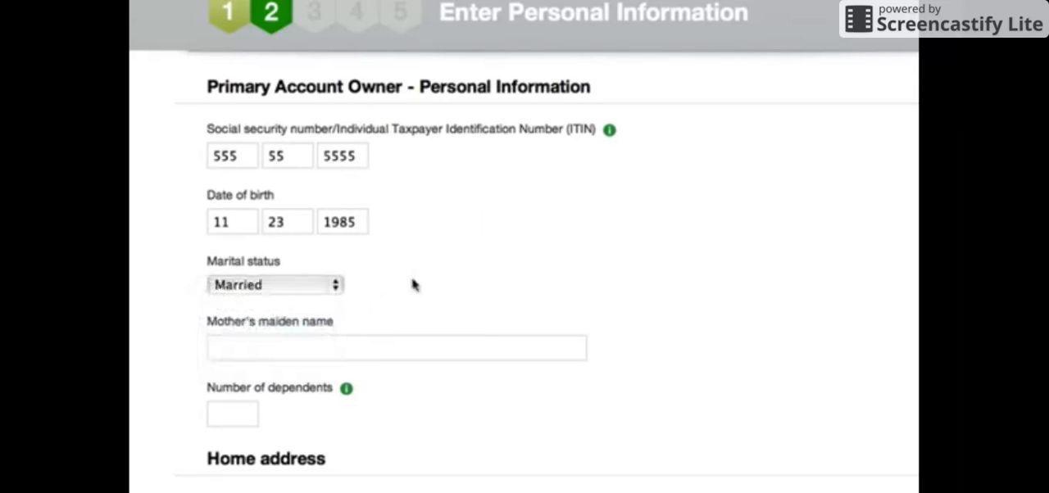
- Enter the mother's maiden name and set the number of dependents to 0
{"action": "scroll", "coordinate": [379, 281], "scroll_direction": "down", "scroll_amount": 2}
{"action": "left_click", "coordinate": [233, 270]}
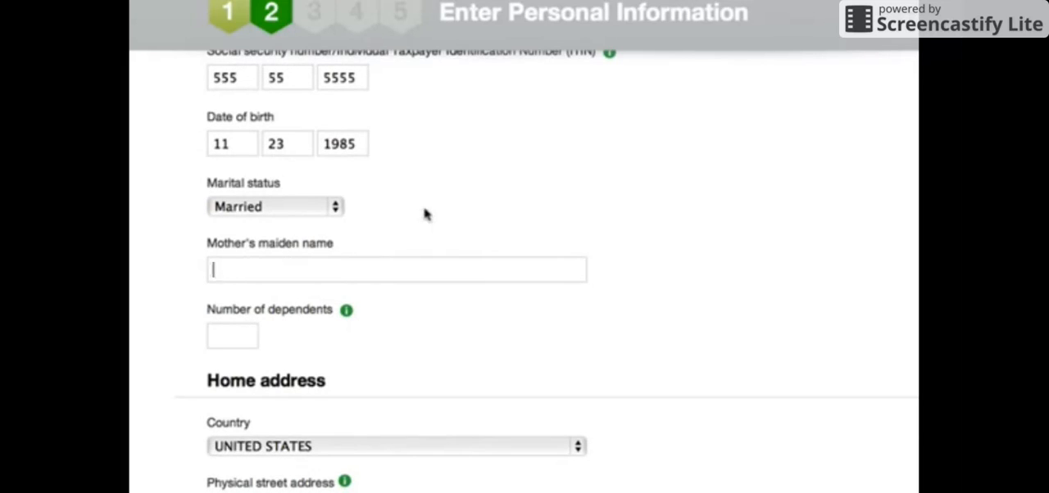
{"action": "type", "text": "kirklans"}
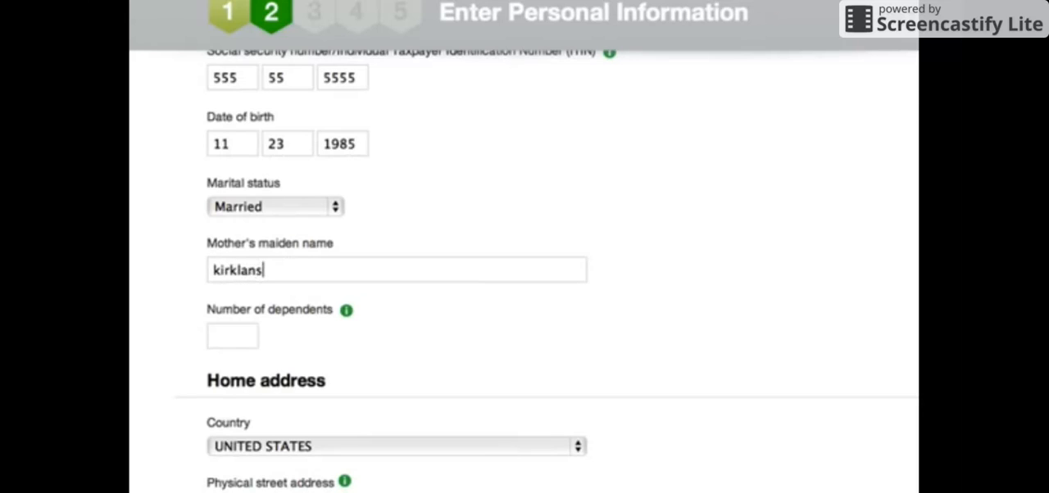
{"action": "key", "text": "BackSpace"}
{"action": "type", "text": "d"}
{"action": "left_click", "coordinate": [232, 334]}
{"action": "type", "text": "0"}
{"action": "left_click", "coordinate": [255, 228]}
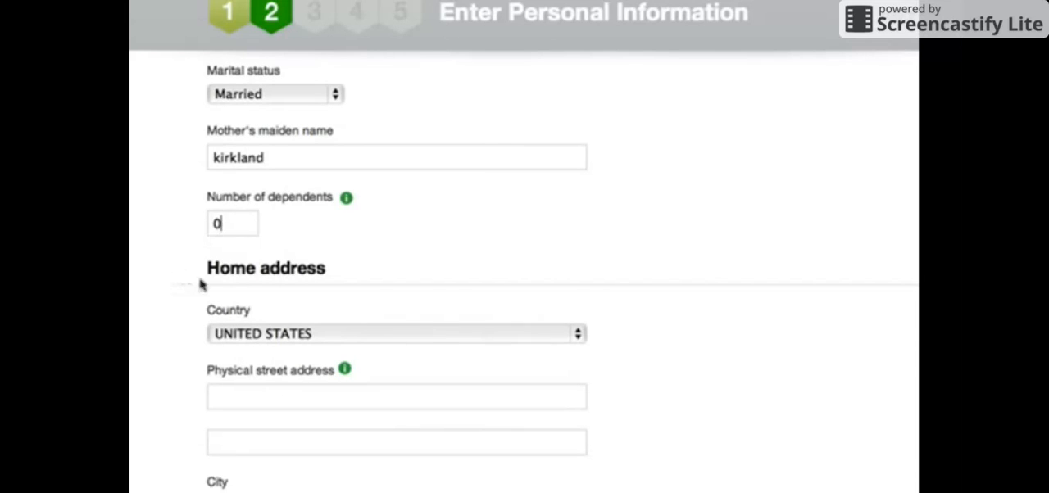
- Enter the account owner's physical street address in the home address section
{"action": "left_click", "coordinate": [225, 391]}
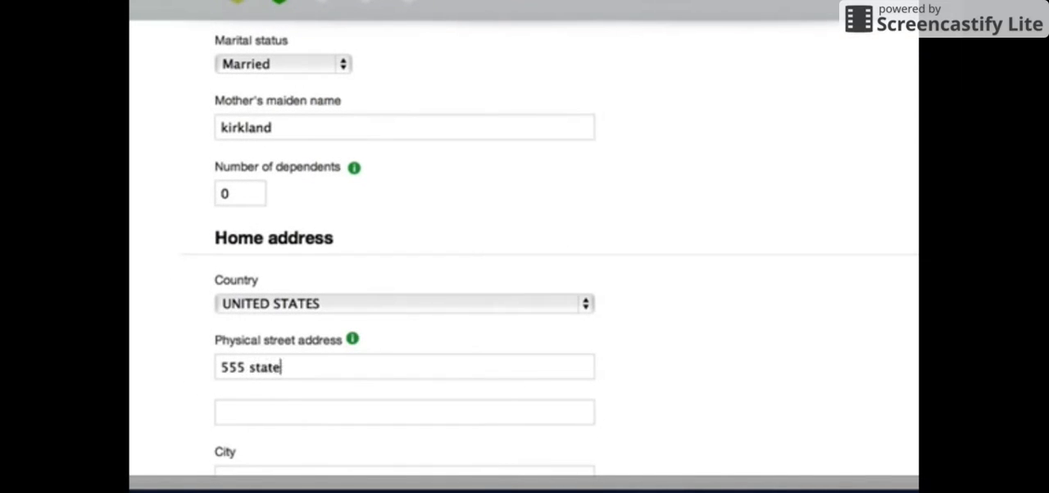
- Complete the home address by entering the city, choosing the state and entering the ZIP code
{"action": "scroll", "coordinate": [201, 282], "scroll_direction": "down", "scroll_amount": 5}
{"action": "scroll", "coordinate": [200, 282], "scroll_direction": "down", "scroll_amount": 1}
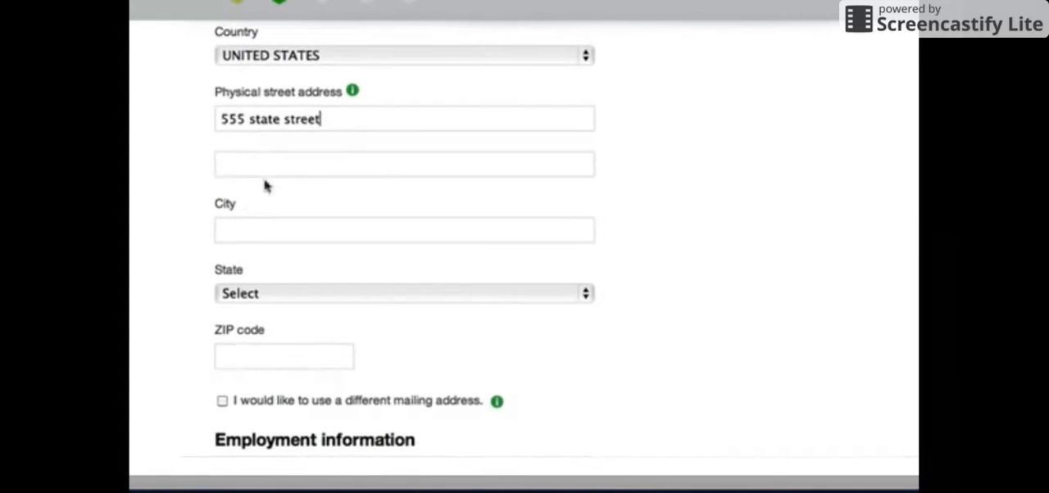
{"action": "left_click", "coordinate": [239, 231]}
{"action": "type", "text": "Chandler"}
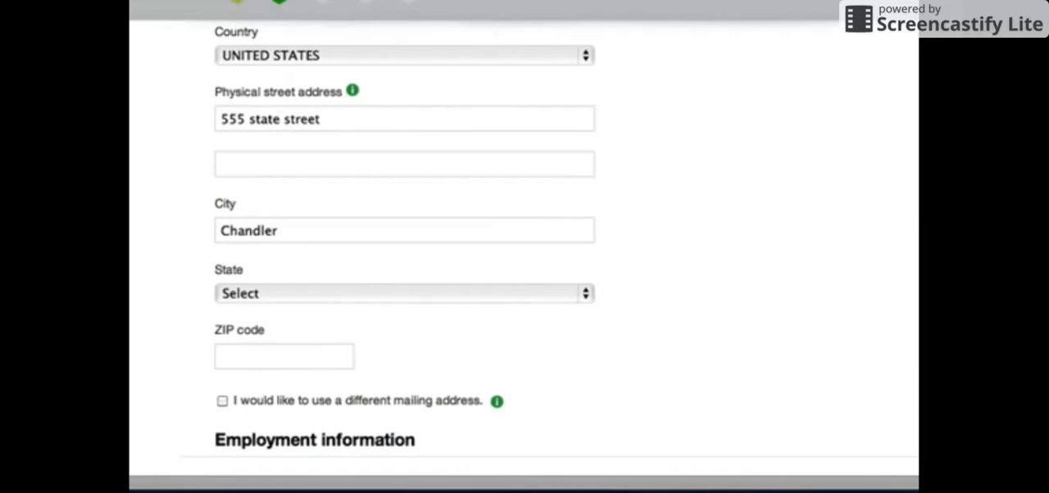
{"action": "left_click", "coordinate": [587, 295]}
{"action": "left_click", "coordinate": [499, 368]}
{"action": "left_click", "coordinate": [243, 355]}
{"action": "type", "text": "8"}
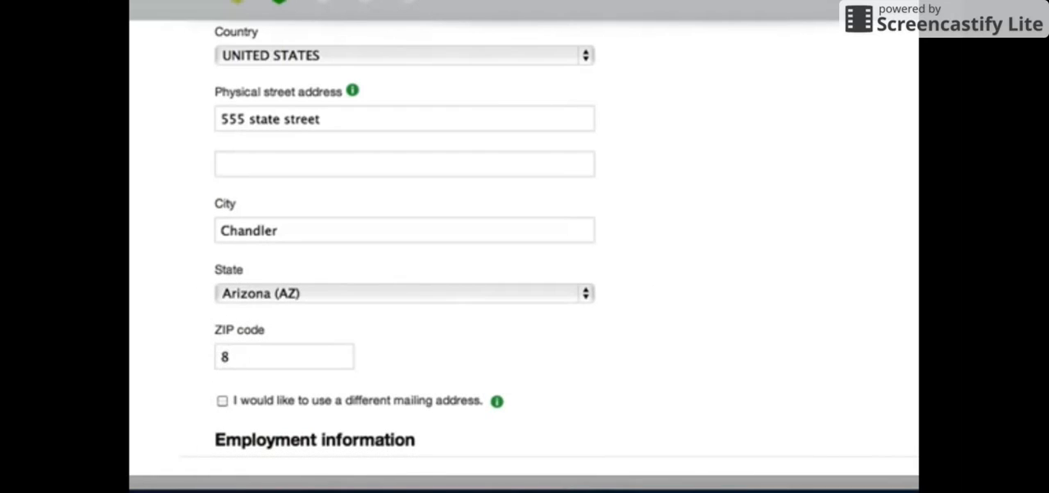
{"action": "type", "text": "5249"}
- Set the employment status to Retired in the employment information section
{"action": "scroll", "coordinate": [173, 260], "scroll_direction": "down", "scroll_amount": 5}
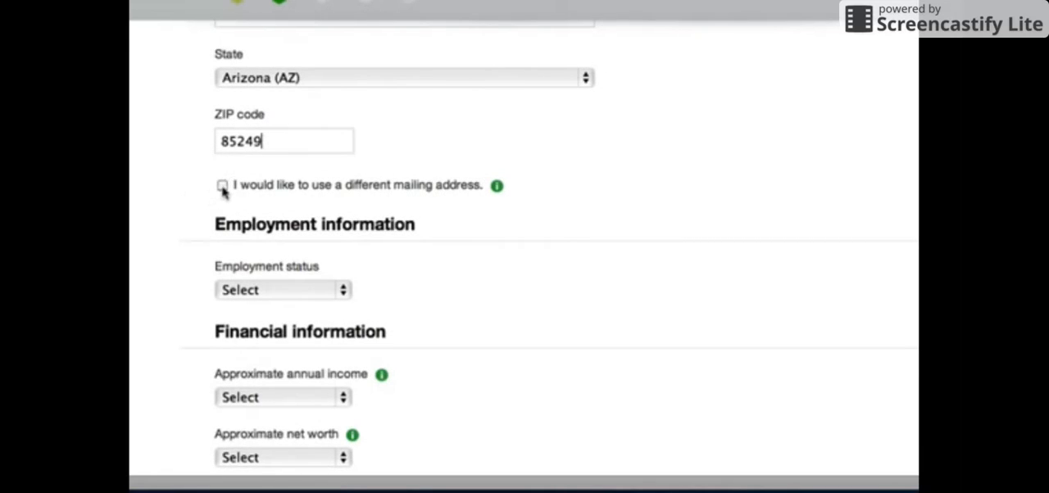
{"action": "scroll", "coordinate": [244, 236], "scroll_direction": "down", "scroll_amount": 3}
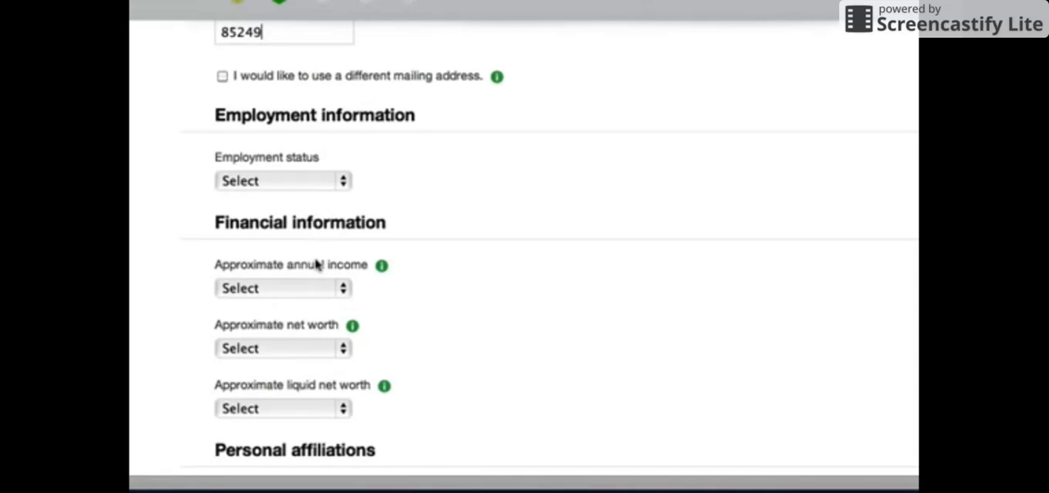
{"action": "left_click", "coordinate": [344, 181]}
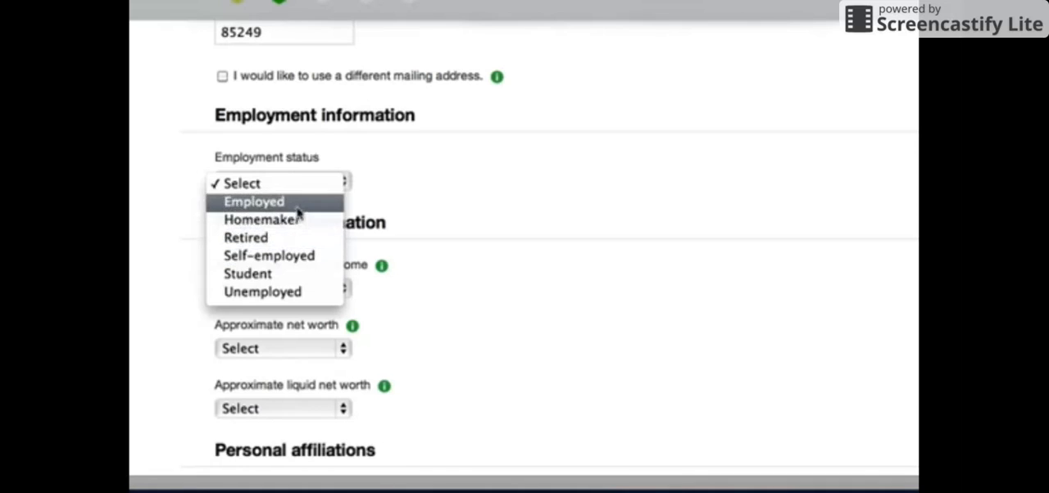
{"action": "left_click", "coordinate": [270, 202]}
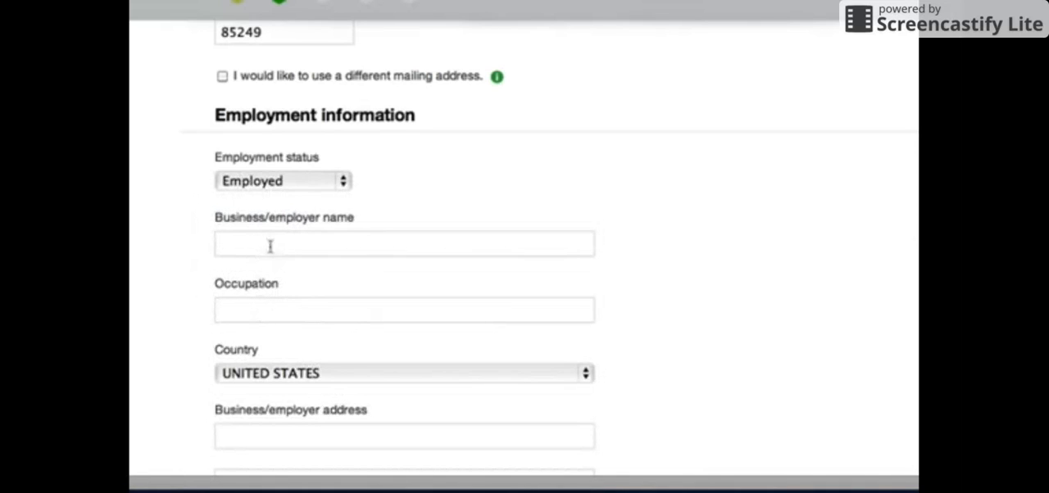
{"action": "left_click", "coordinate": [345, 182]}
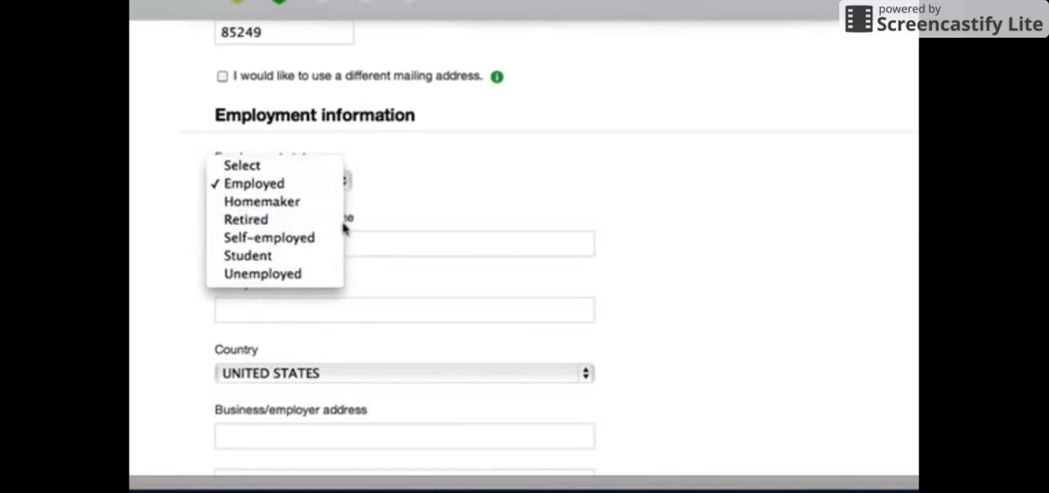
{"action": "left_click", "coordinate": [319, 219]}
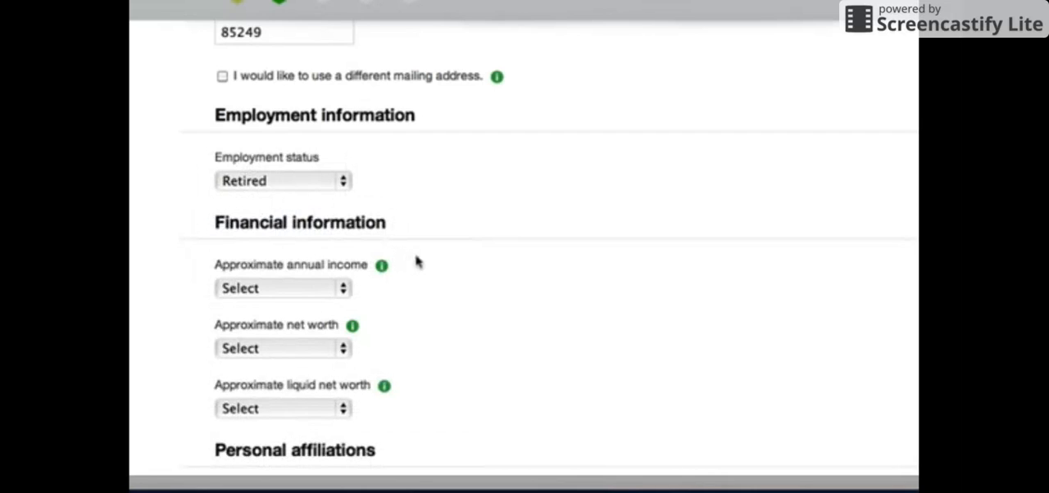
- Set the approximate annual income to $0–$24,999 in the financial information section
{"action": "scroll", "coordinate": [415, 262], "scroll_direction": "down", "scroll_amount": 3}
{"action": "left_click", "coordinate": [344, 161]}
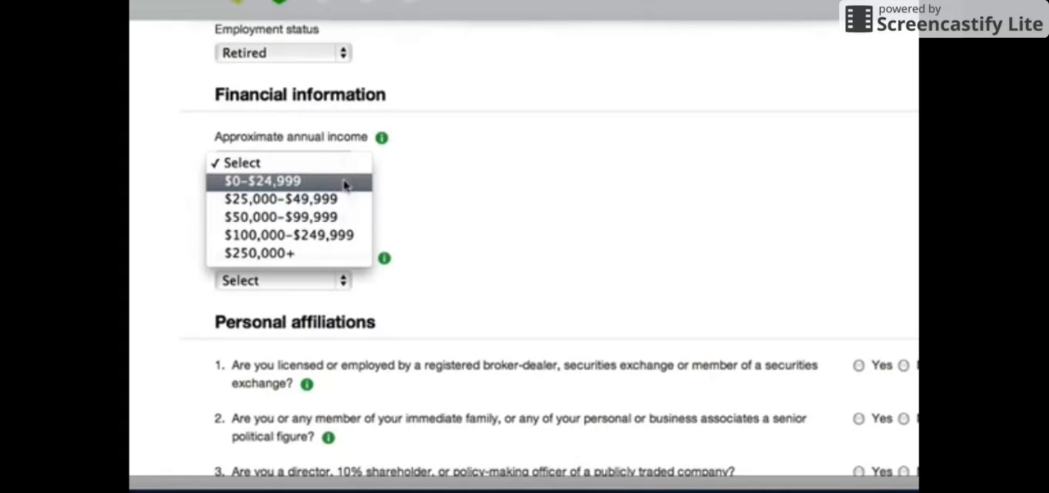
{"action": "left_click", "coordinate": [344, 182]}
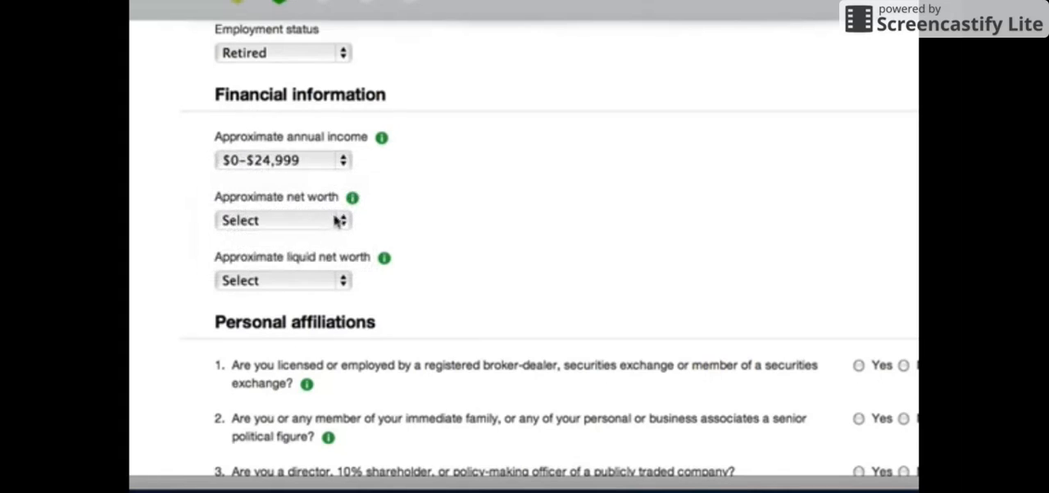
- Set both the approximate net worth and the approximate liquid net worth to $100,000–$249,999
{"action": "left_click", "coordinate": [343, 221]}
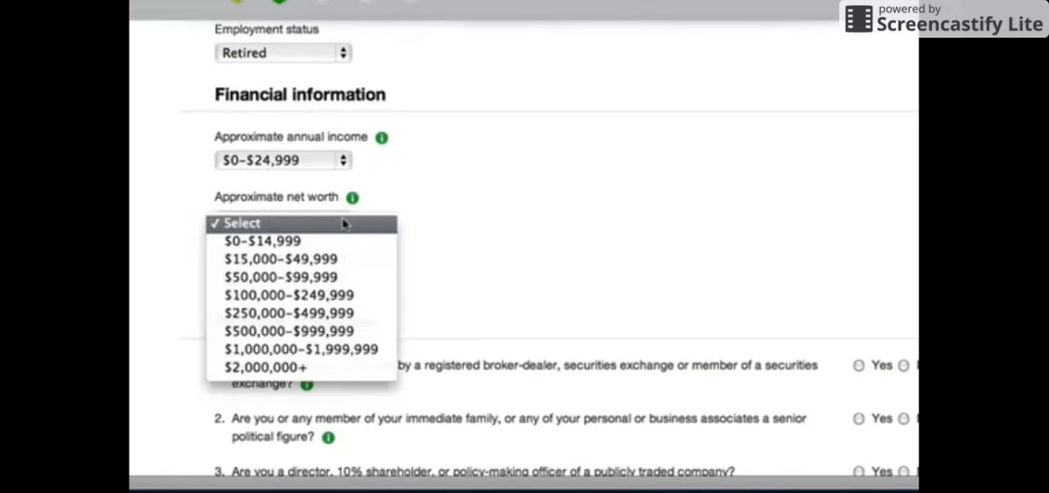
{"action": "left_click", "coordinate": [339, 299]}
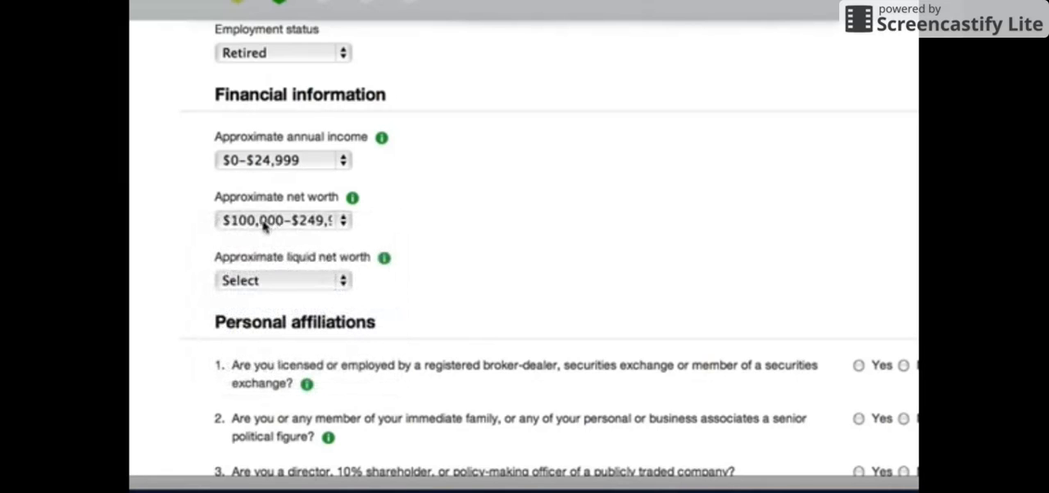
{"action": "left_click", "coordinate": [345, 280]}
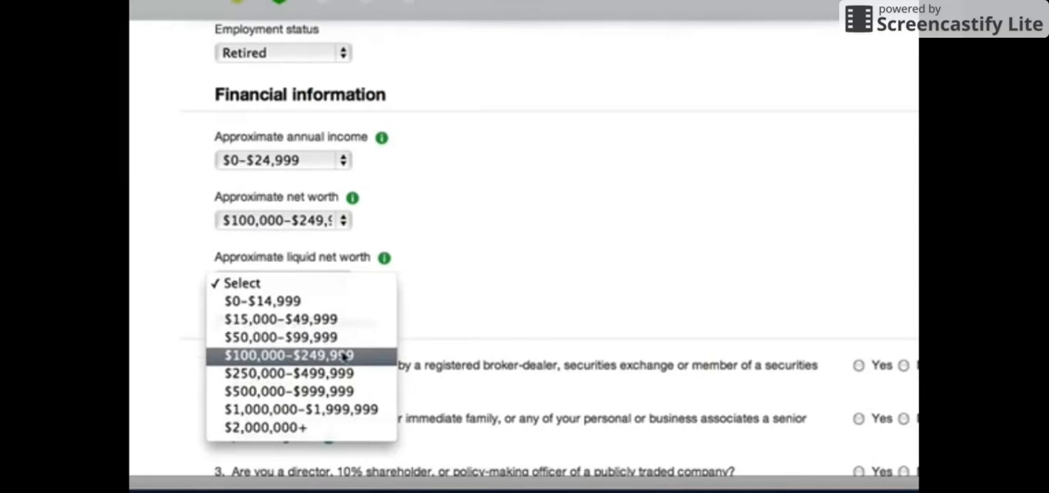
{"action": "left_click", "coordinate": [342, 356]}
{"action": "scroll", "coordinate": [409, 302], "scroll_direction": "down", "scroll_amount": 5}
{"action": "scroll", "coordinate": [517, 210], "scroll_direction": "right", "scroll_amount": 1}
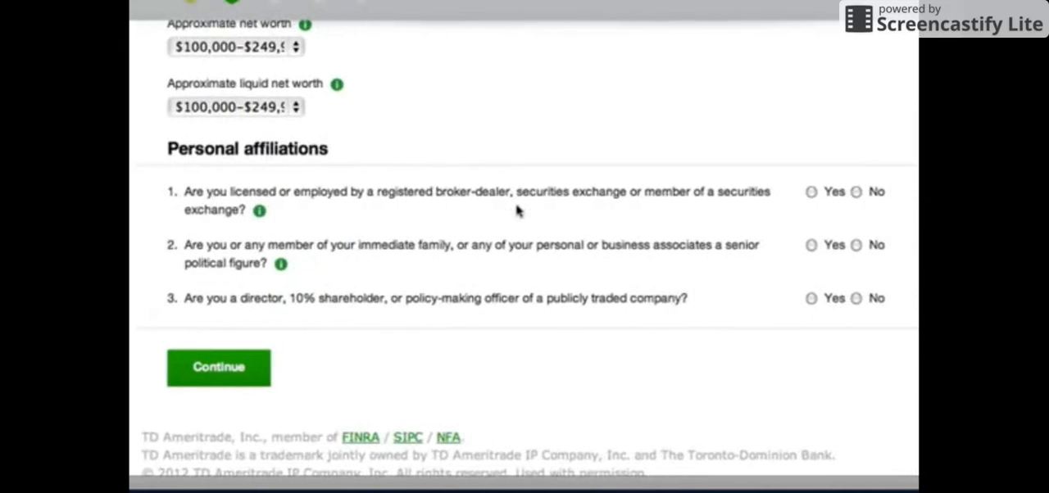
- Answer No to all three personal affiliations questions and continue to the application's review page
{"action": "left_click", "coordinate": [854, 189]}
{"action": "left_click", "coordinate": [854, 242]}
{"action": "left_click", "coordinate": [854, 296]}
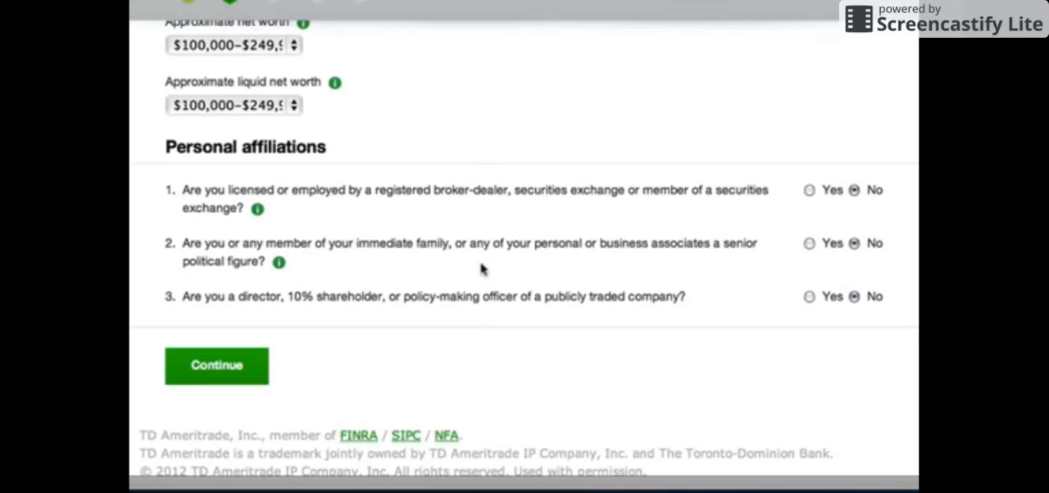
{"action": "scroll", "coordinate": [285, 303], "scroll_direction": "up", "scroll_amount": 1}
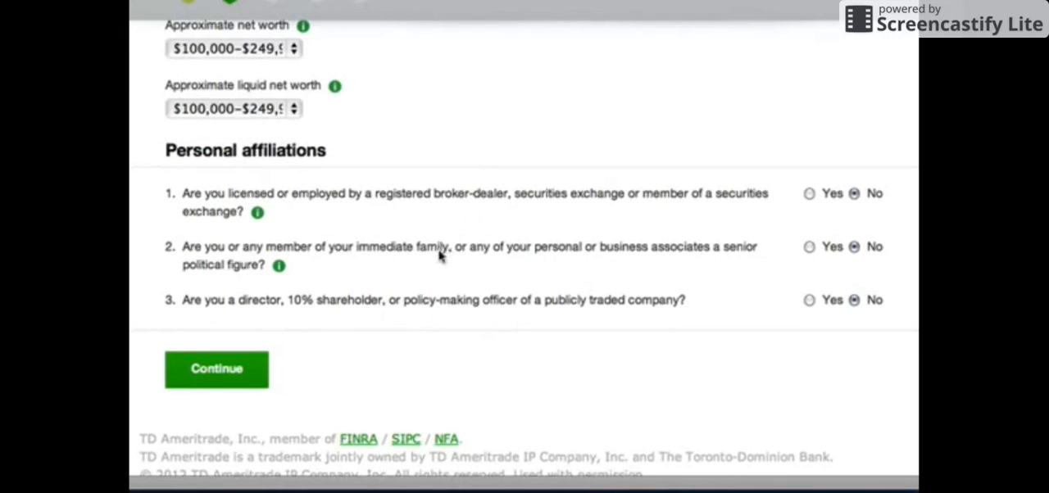
{"action": "left_click", "coordinate": [215, 372]}
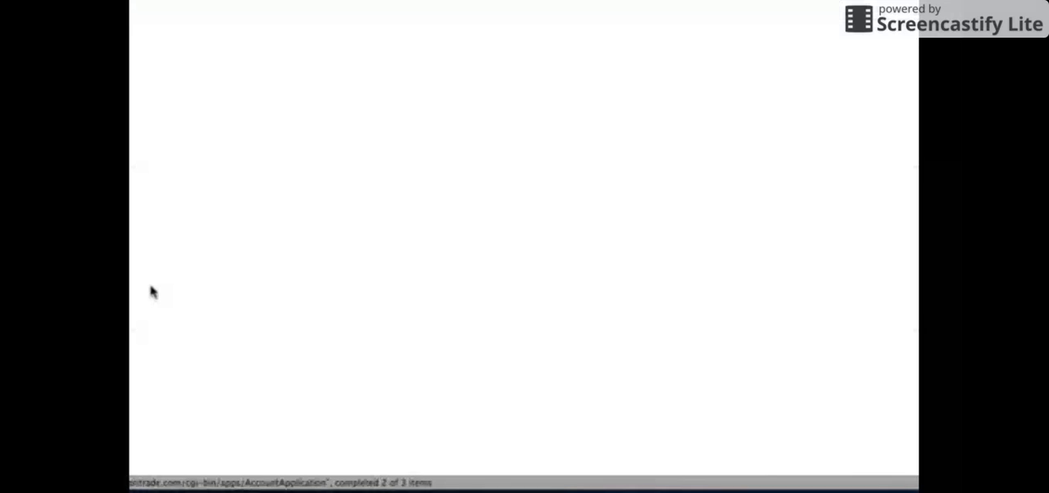
- Review the account, personal, address, employment and personal affiliations entries on the Review and Edit page
{"action": "scroll", "coordinate": [154, 250], "scroll_direction": "down", "scroll_amount": 1}
{"action": "scroll", "coordinate": [154, 249], "scroll_direction": "down", "scroll_amount": 1}
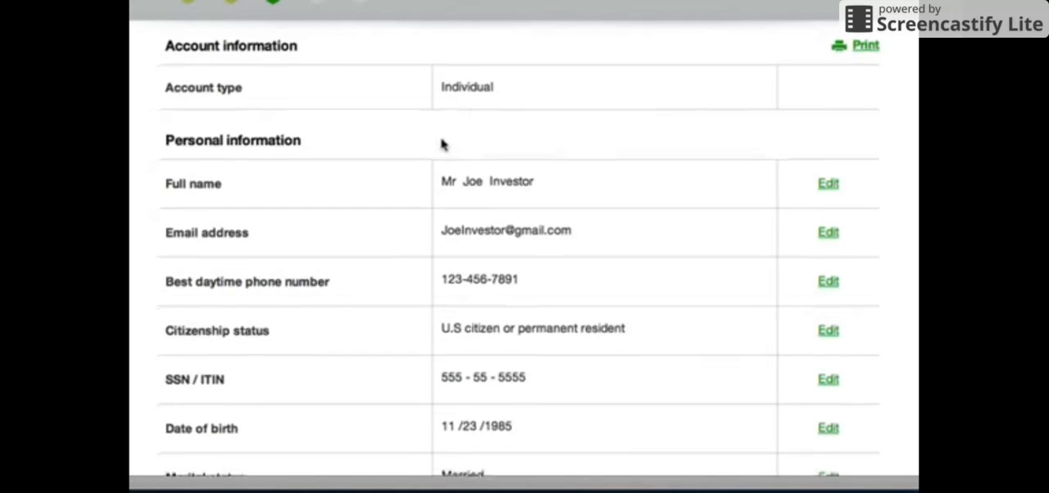
{"action": "scroll", "coordinate": [443, 145], "scroll_direction": "down", "scroll_amount": 1}
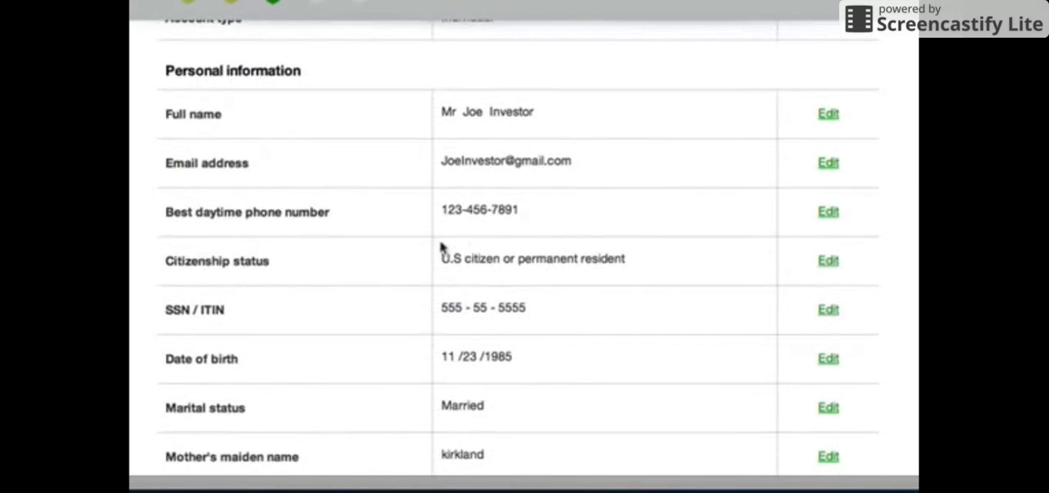
{"action": "scroll", "coordinate": [447, 250], "scroll_direction": "down", "scroll_amount": 1}
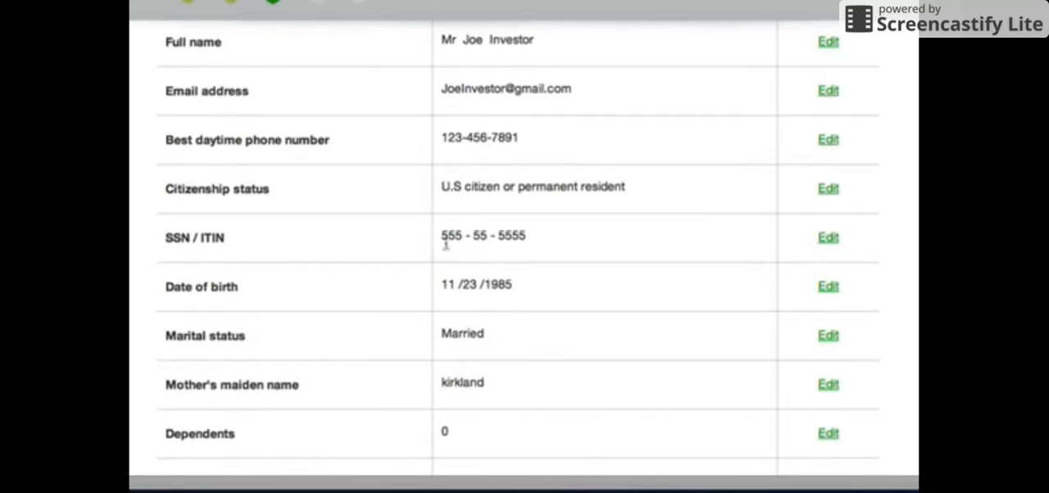
{"action": "scroll", "coordinate": [366, 243], "scroll_direction": "down", "scroll_amount": 5}
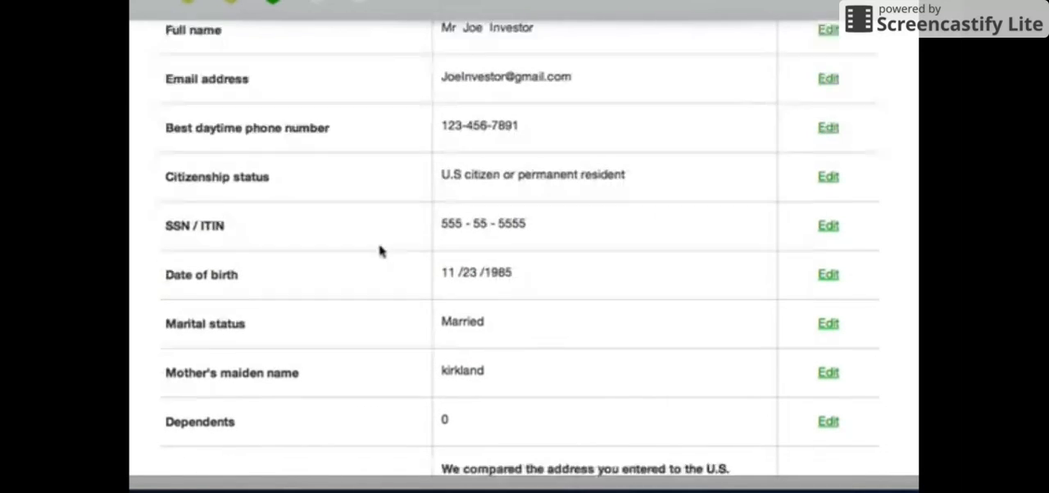
{"action": "scroll", "coordinate": [410, 250], "scroll_direction": "down", "scroll_amount": 9}
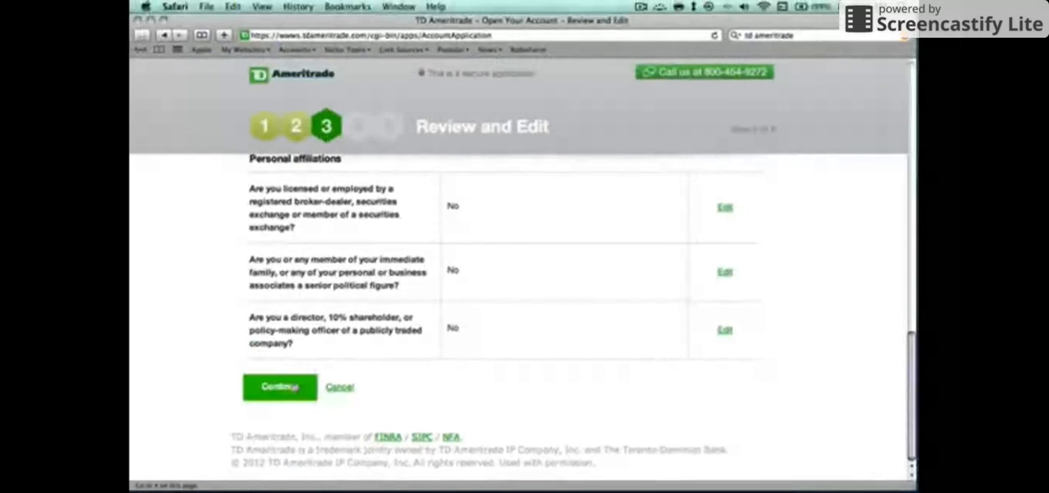
{"action": "left_click", "coordinate": [281, 387]}
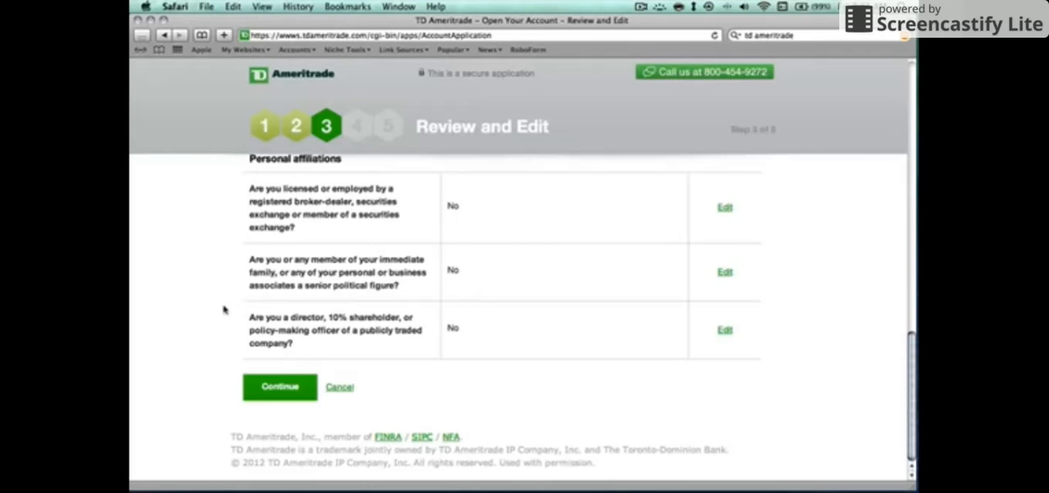
{"action": "scroll", "coordinate": [225, 310], "scroll_direction": "up", "scroll_amount": 10}
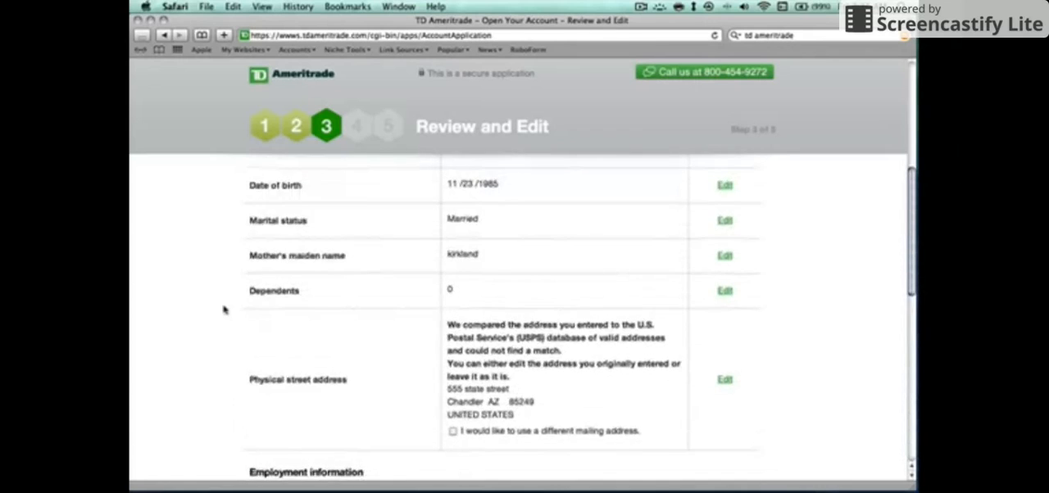
{"action": "scroll", "coordinate": [224, 310], "scroll_direction": "up", "scroll_amount": 6}
{"action": "scroll", "coordinate": [224, 310], "scroll_direction": "down", "scroll_amount": 15}
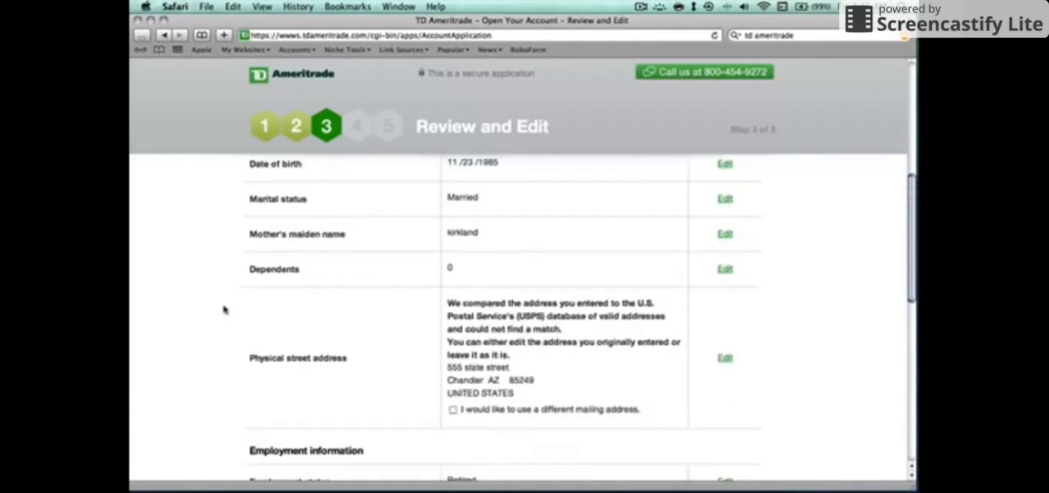
{"action": "scroll", "coordinate": [225, 310], "scroll_direction": "down", "scroll_amount": 5}
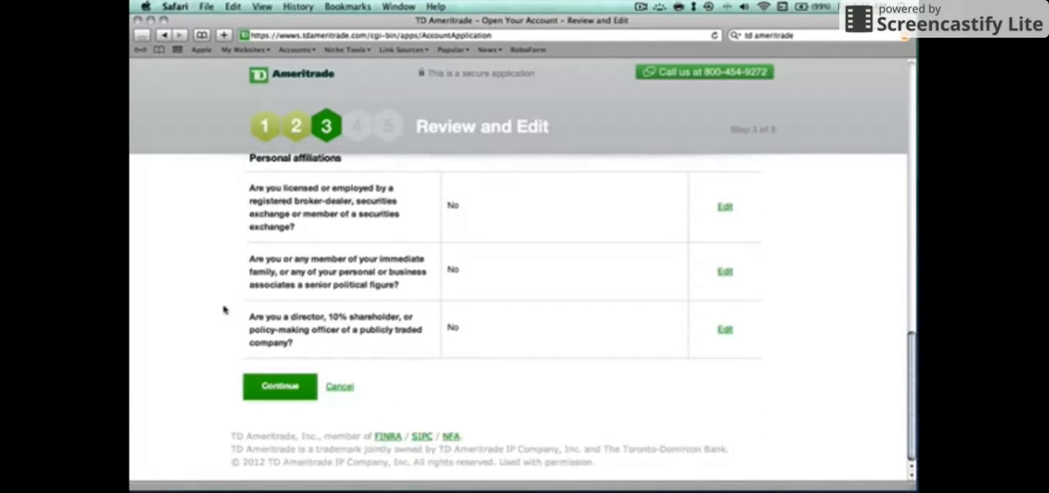
{"action": "left_click", "coordinate": [637, 10]}
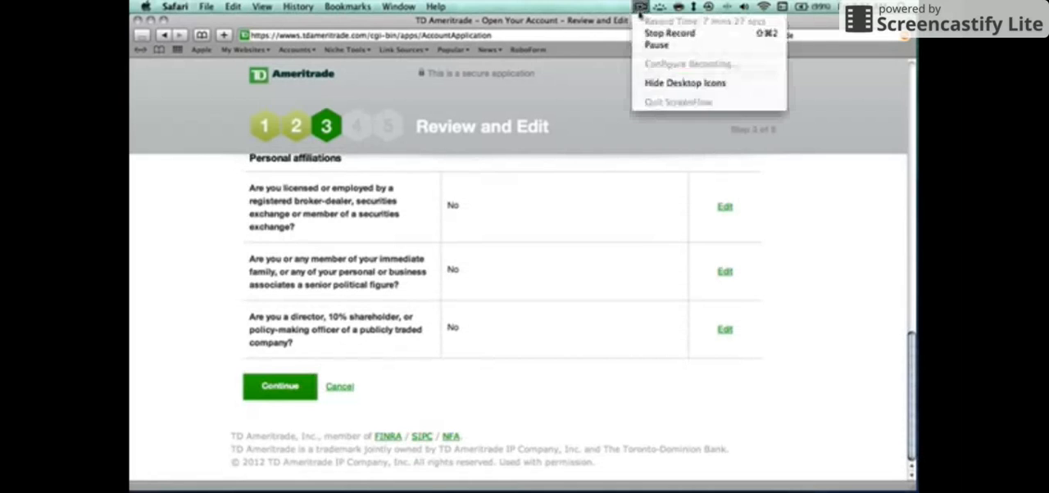
{"action": "left_click", "coordinate": [663, 33]}
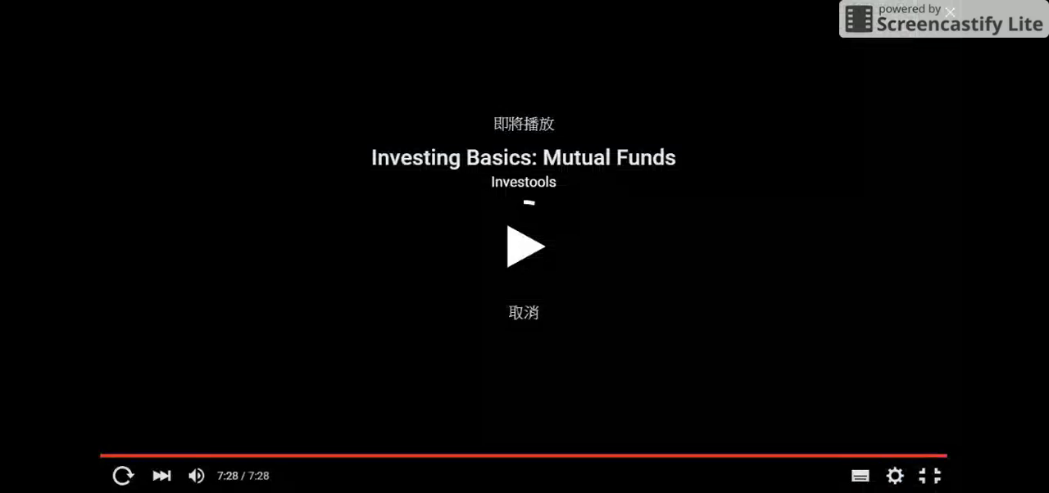